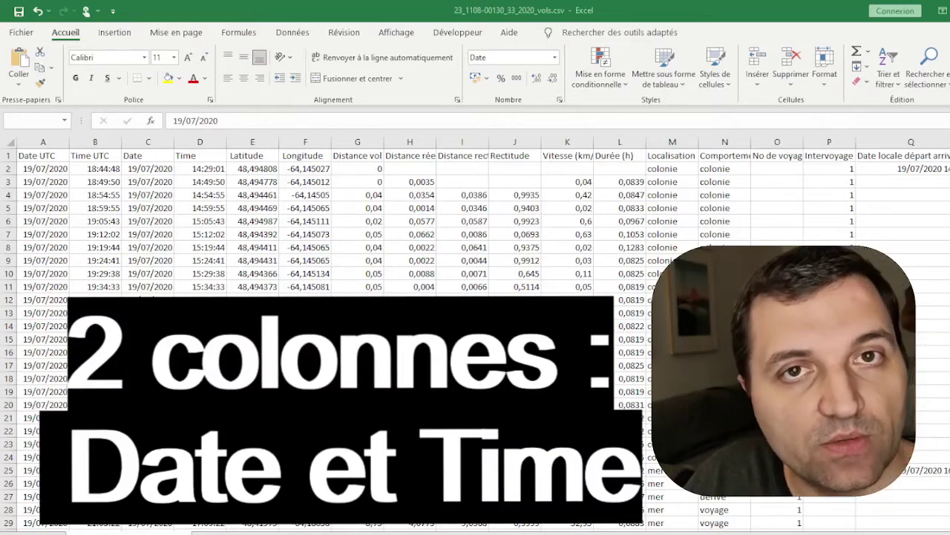
- Head the empty column C before the Date column with "Clé date + heure"
{"action": "left_click", "coordinate": [148, 155]}
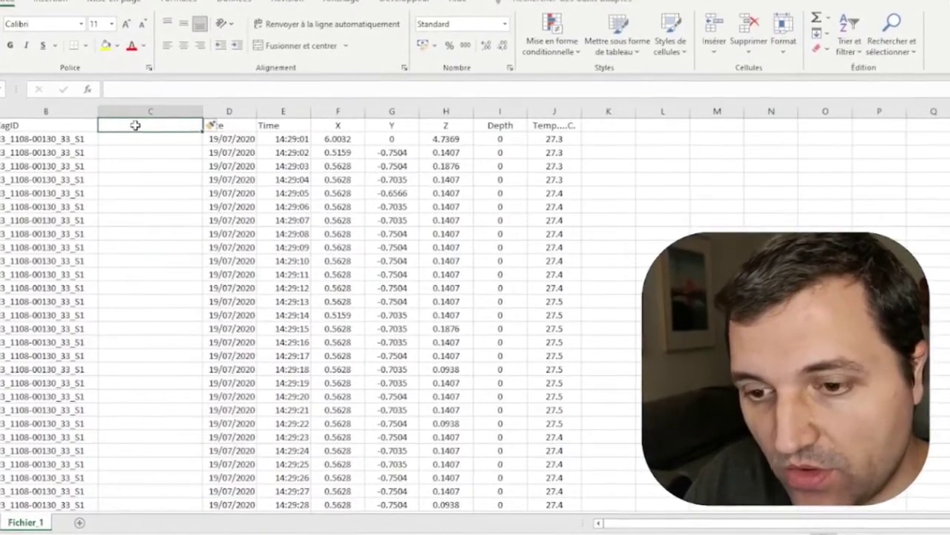
{"action": "type", "text": "ate"}
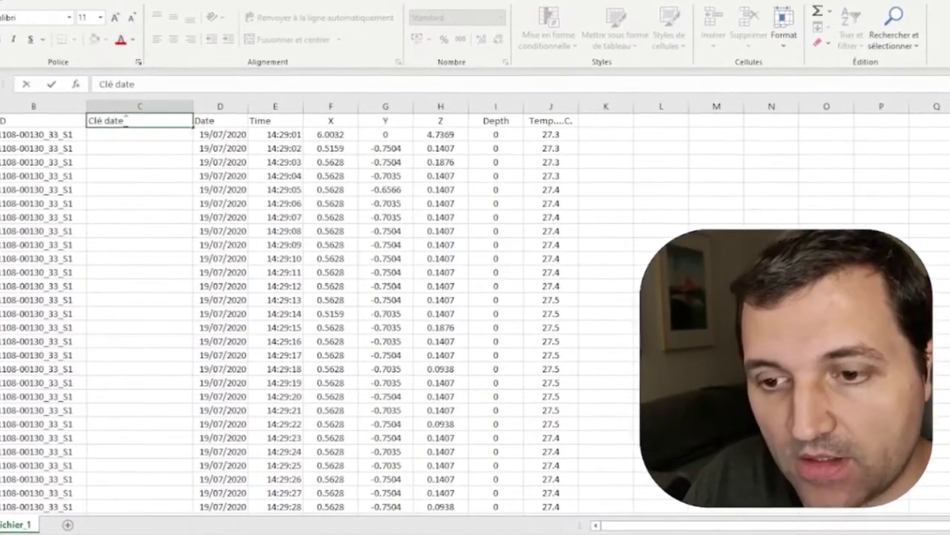
{"action": "type", "text": " + heure"}
{"action": "key", "text": "Return"}
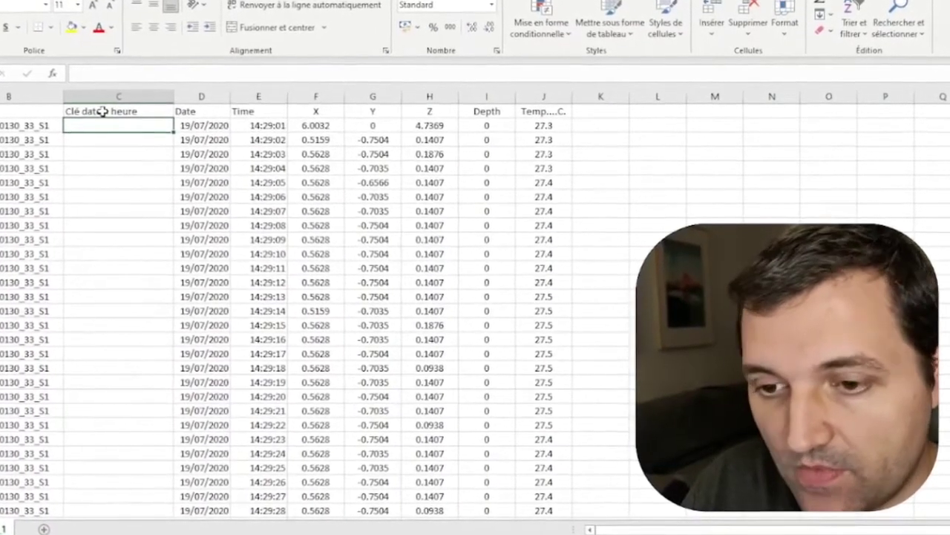
- Enter =CONCATENER(D2;"-";E2) in C2 to join date and time, and fill the formula down column C
{"action": "type", "text": "=CONCA"}
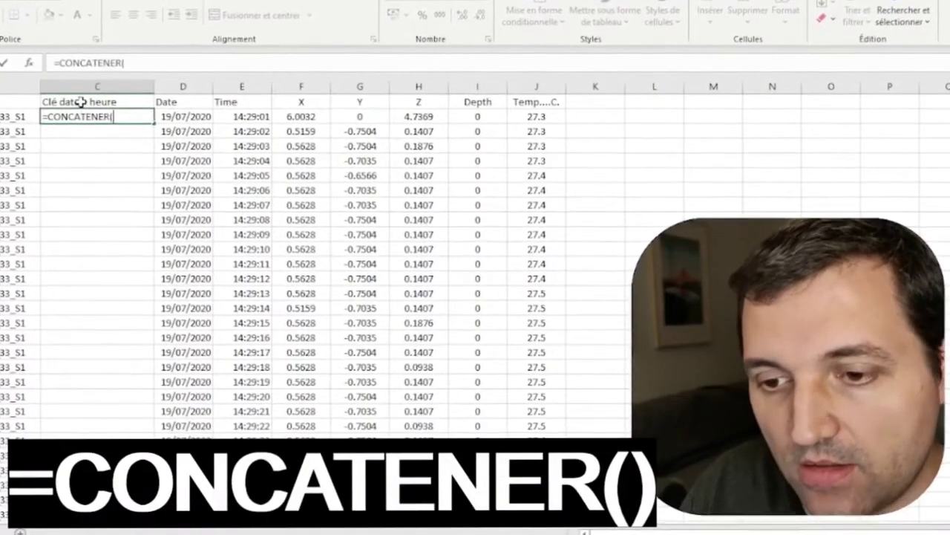
{"action": "type", "text": "TENER("}
{"action": "left_click", "coordinate": [188, 115]}
{"action": "type", "text": ";\"-\";"}
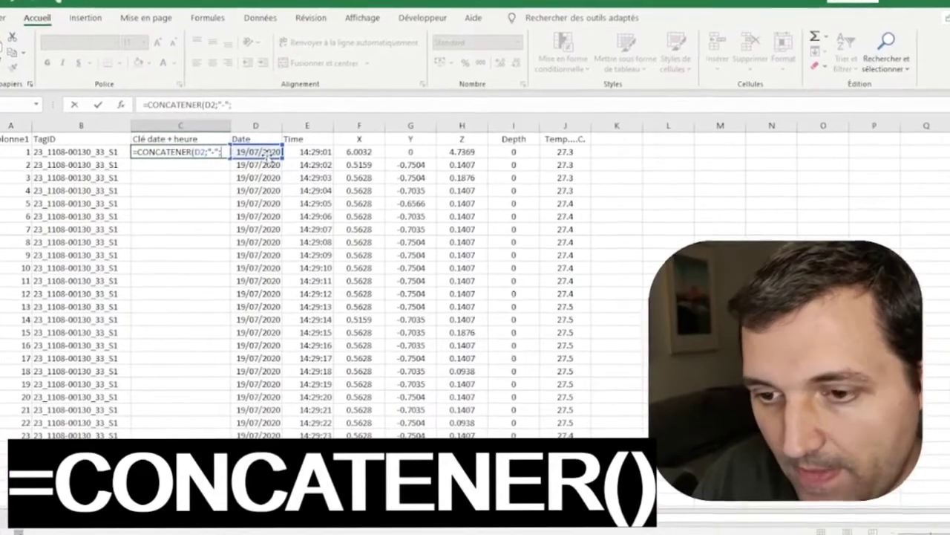
{"action": "left_click", "coordinate": [316, 152]}
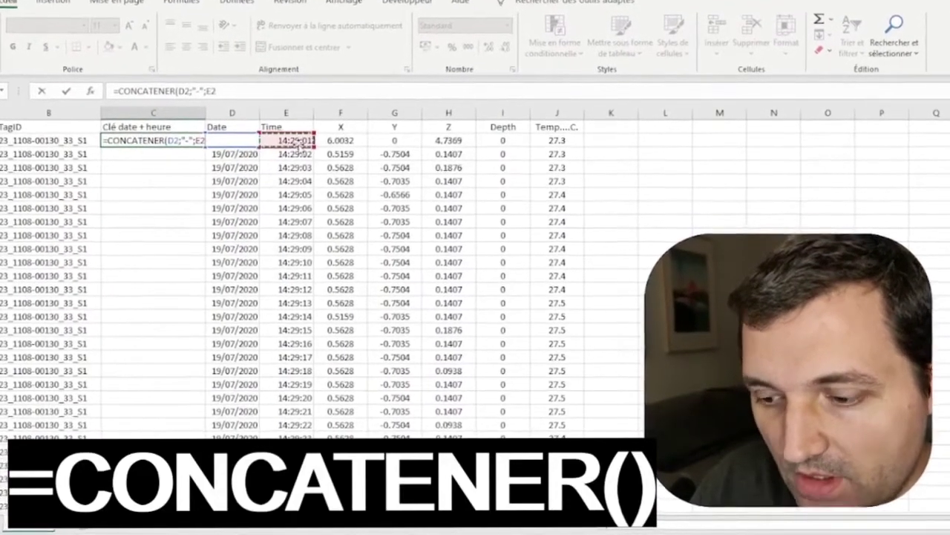
{"action": "type", "text": ")"}
{"action": "key", "text": "ctrl+Return"}
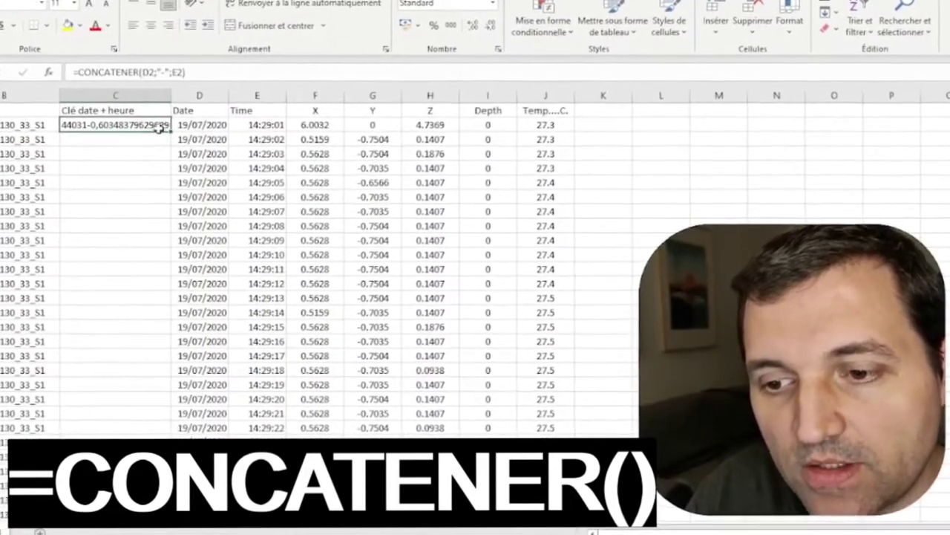
{"action": "double_click", "coordinate": [169, 130]}
- Move the "Clé date + heure" column in front of column A so it becomes the first column
{"action": "left_click", "coordinate": [152, 99]}
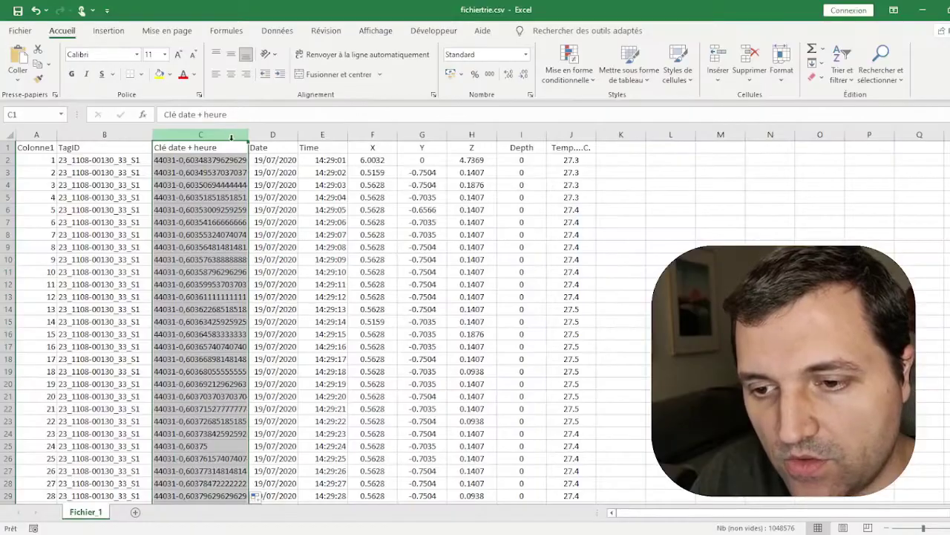
{"action": "left_click_drag", "start_coordinate": [248, 149], "coordinate": [26, 145]}
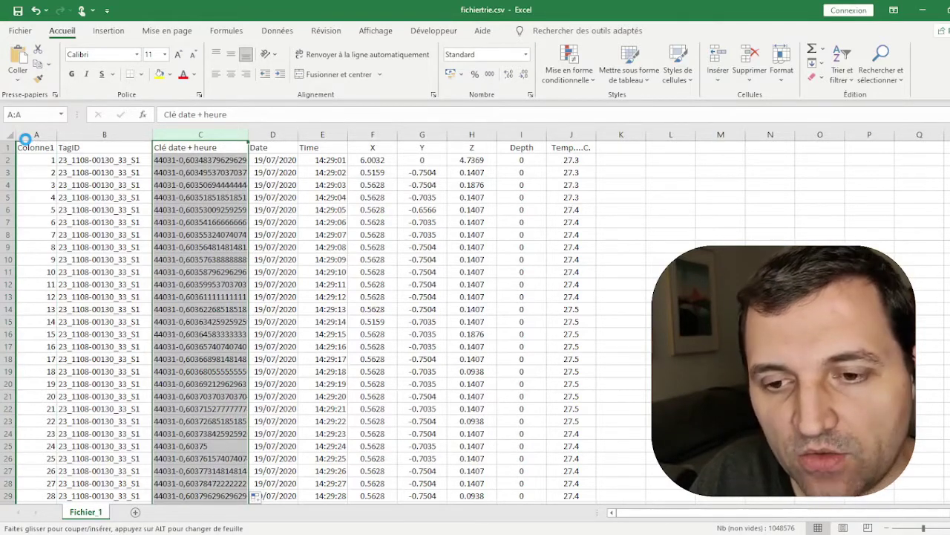
{"action": "left_click_drag", "start_coordinate": [26, 139], "coordinate": [25, 140]}
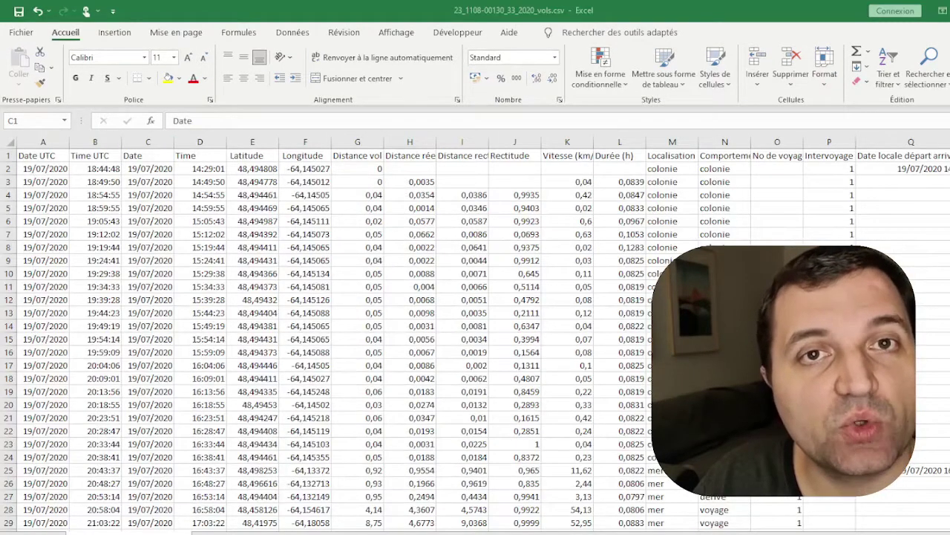
- In the 23_1108-00130_33_2020_vols.csv workbook, insert a column before Date UTC and head it "Clé Date + Heure"
{"action": "key", "text": "ctrl+space"}
{"action": "key", "text": "shift+Right"}
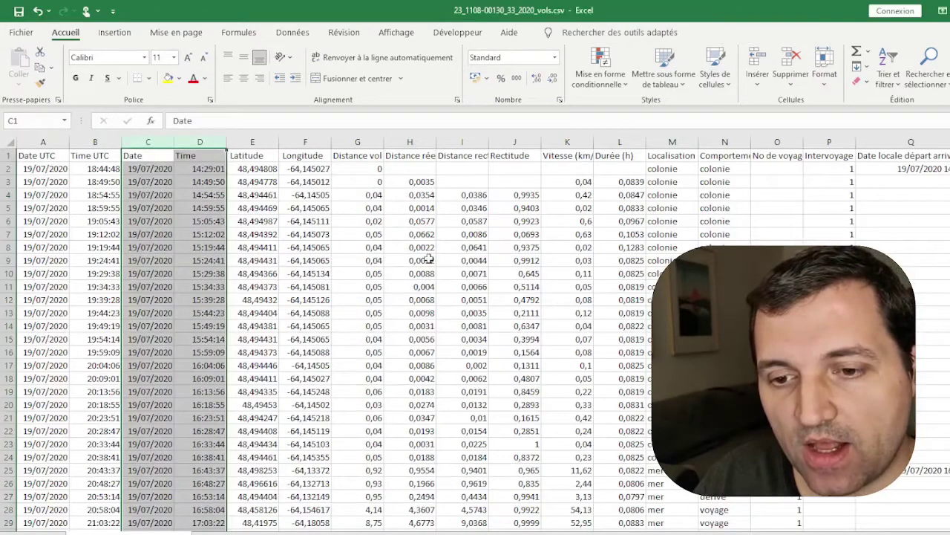
{"action": "left_click", "coordinate": [39, 140]}
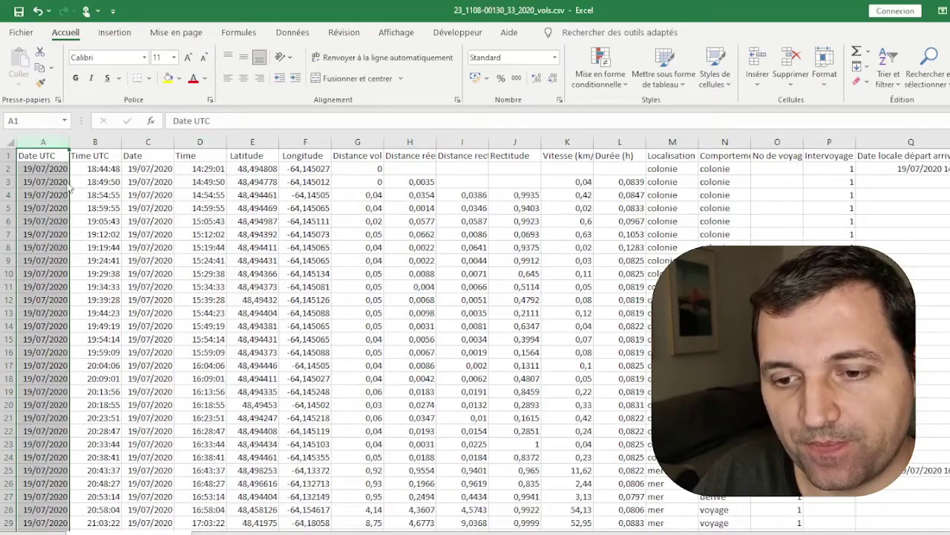
{"action": "key", "text": "ctrl+plus"}
{"action": "left_click", "coordinate": [46, 156]}
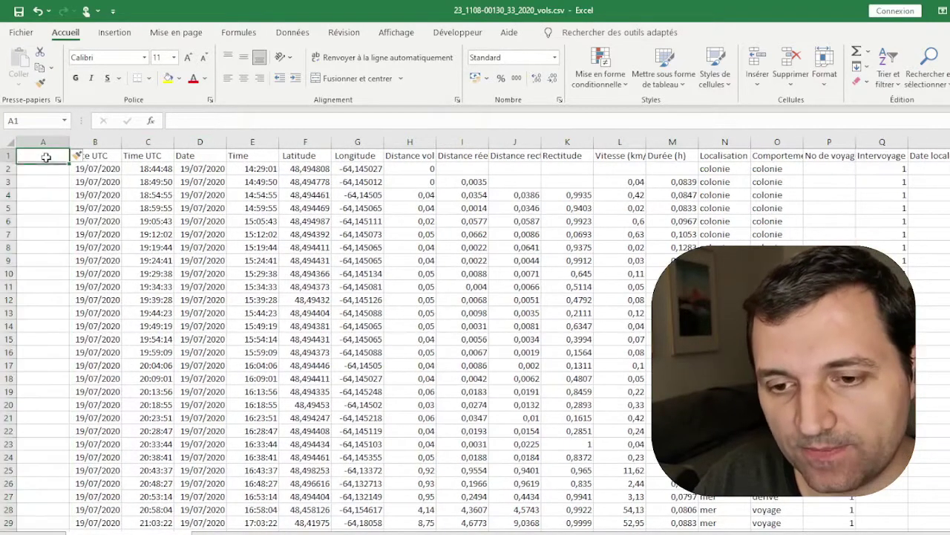
{"action": "type", "text": "Clé Date + Heure"}
{"action": "key", "text": "Return"}
- Enter =CONCATENER(D2;"-";E2) in A2 to build the key from the local Date and Time columns
{"action": "type", "text": "=CON"}
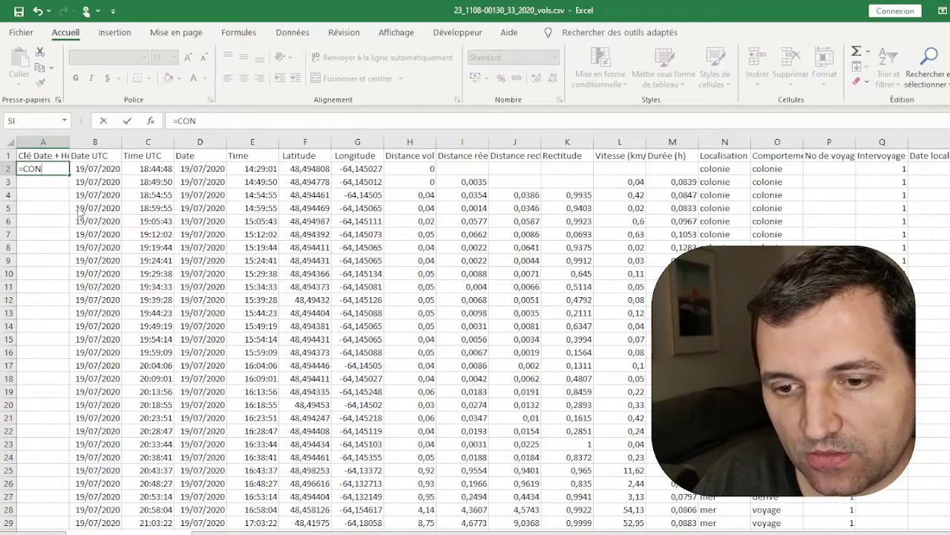
{"action": "type", "text": "CATENER("}
{"action": "left_click", "coordinate": [97, 158]}
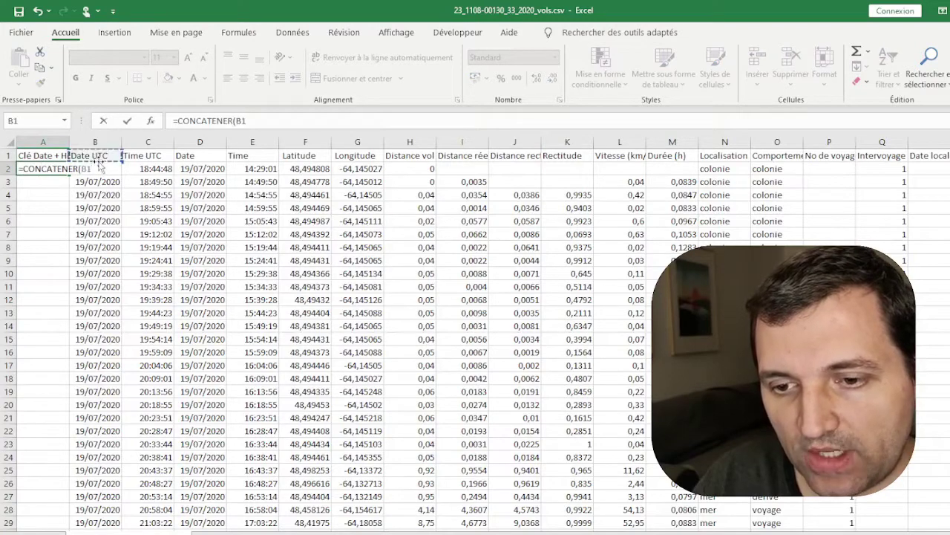
{"action": "left_click", "coordinate": [212, 170]}
{"action": "type", "text": ";\"-\";"}
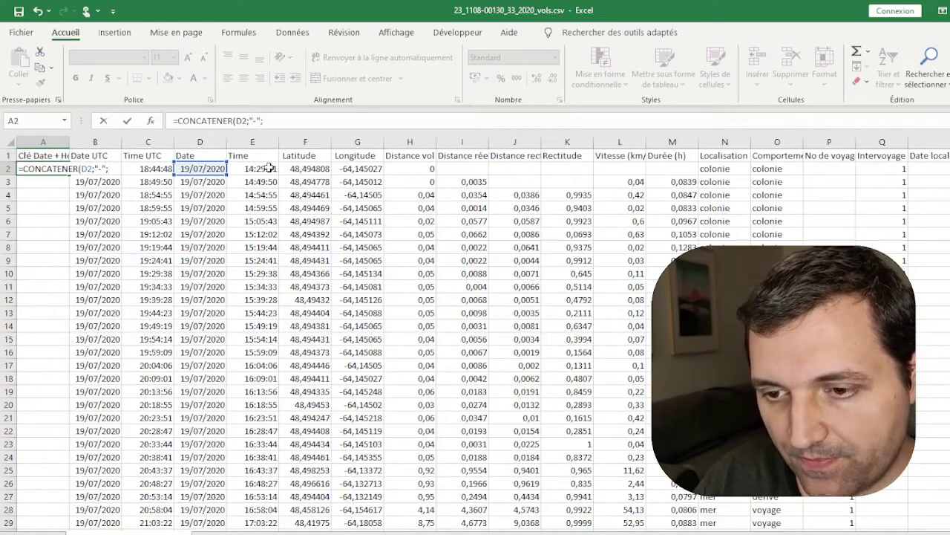
{"action": "left_click", "coordinate": [269, 169]}
{"action": "key", "text": "Return"}
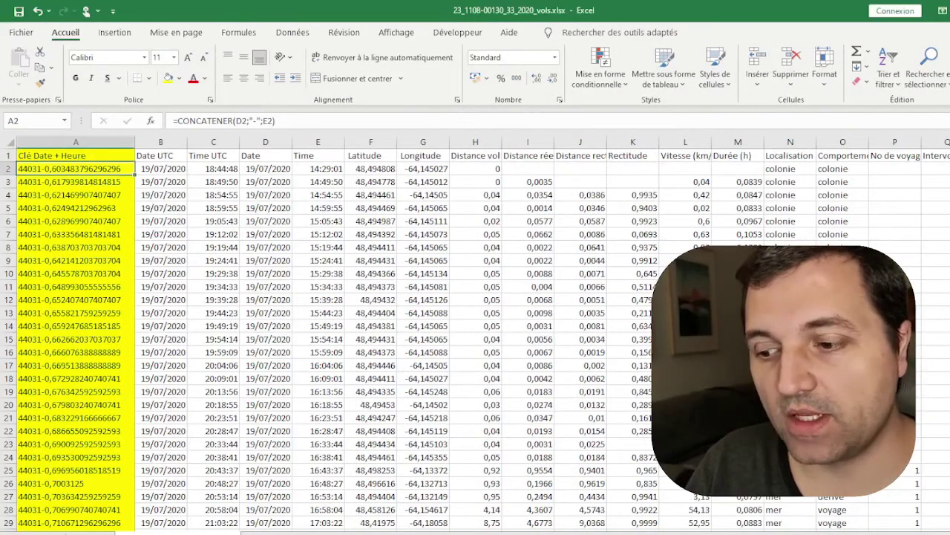
- Examine the key columns on both sheets, the empty X to Temp columns, and the fichier_1 columns that hold their data
{"action": "scroll", "coordinate": [475, 335], "scroll_direction": "right", "scroll_amount": 3}
{"action": "scroll", "coordinate": [475, 334], "scroll_direction": "right", "scroll_amount": 1}
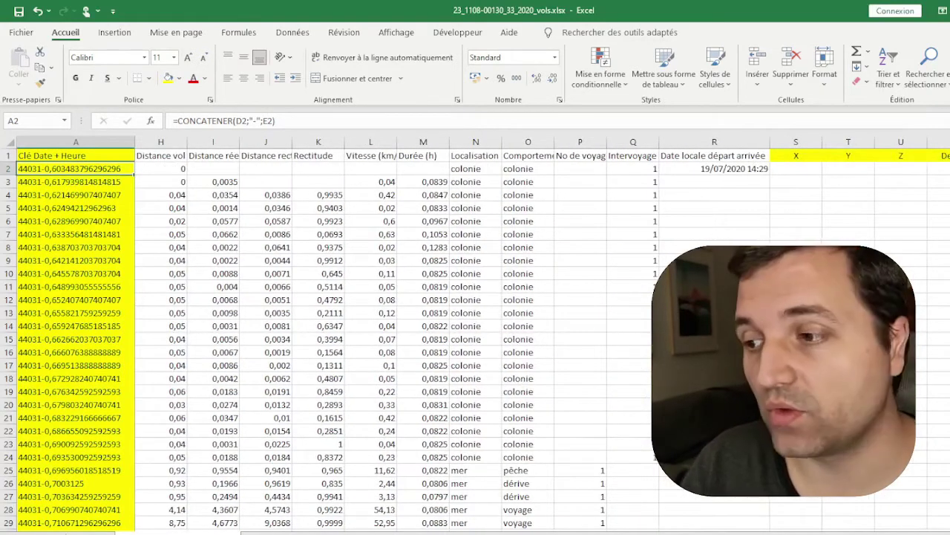
{"action": "key", "text": "ctrl+Up"}
{"action": "key", "text": "ctrl+Right"}
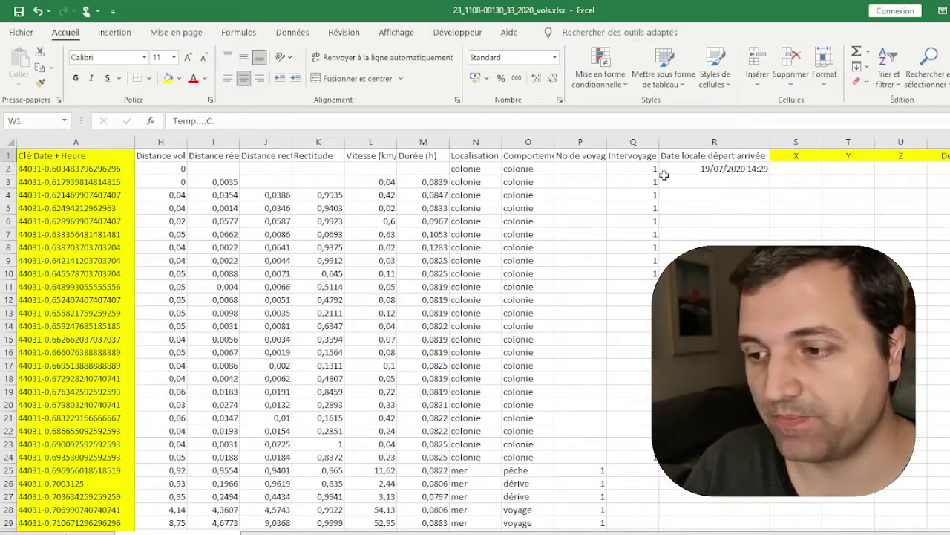
{"action": "left_click", "coordinate": [111, 143]}
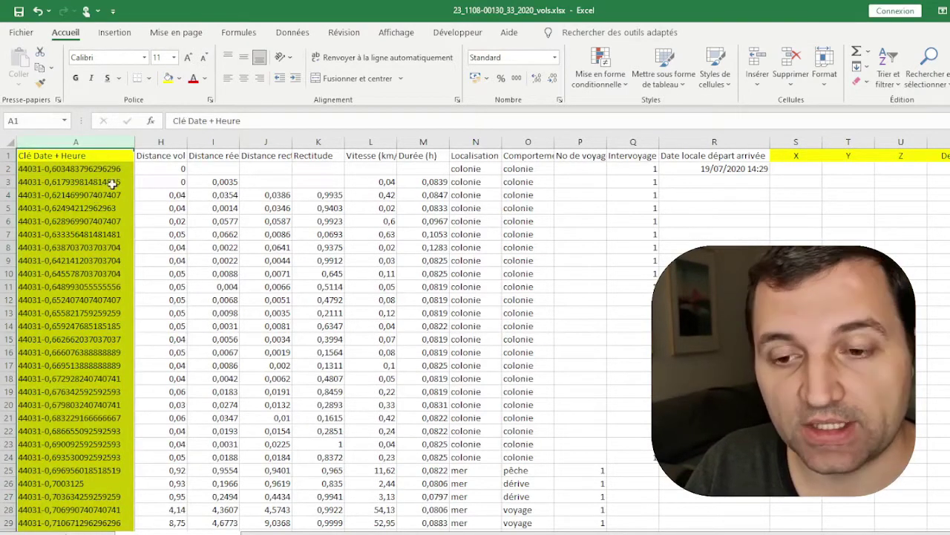
{"action": "left_click", "coordinate": [113, 168]}
{"action": "key", "text": "ctrl+Page_Up"}
{"action": "left_click", "coordinate": [119, 156]}
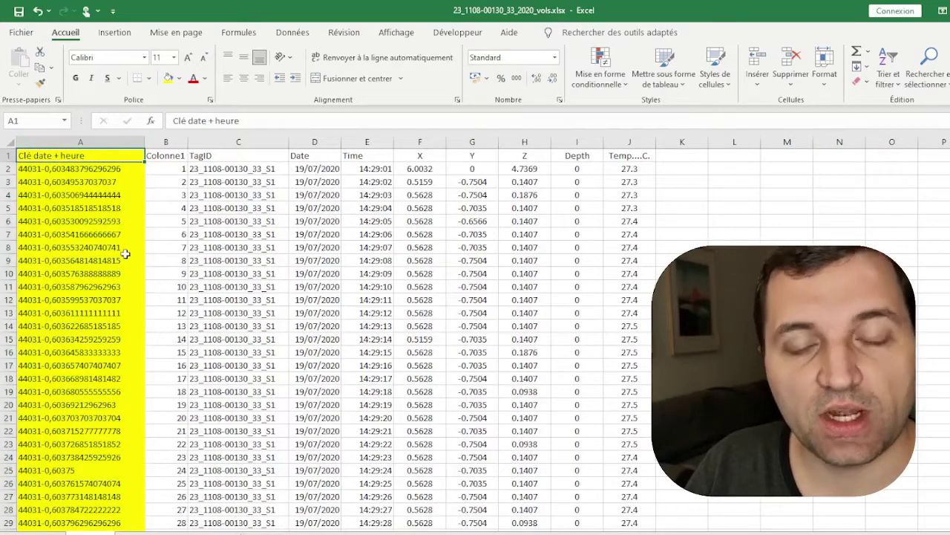
{"action": "left_click", "coordinate": [419, 155]}
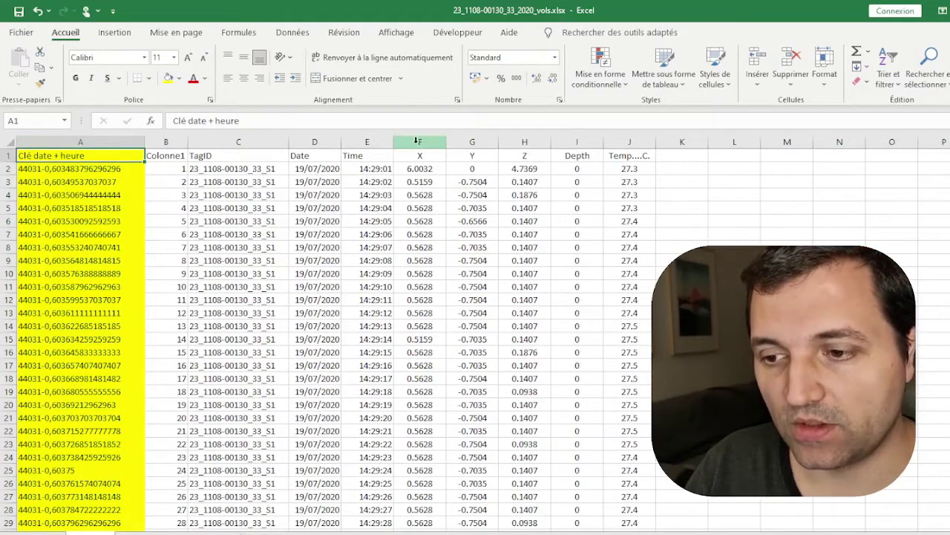
{"action": "key", "text": "ctrl+shift+Down"}
{"action": "key", "text": "ctrl+shift+Right"}
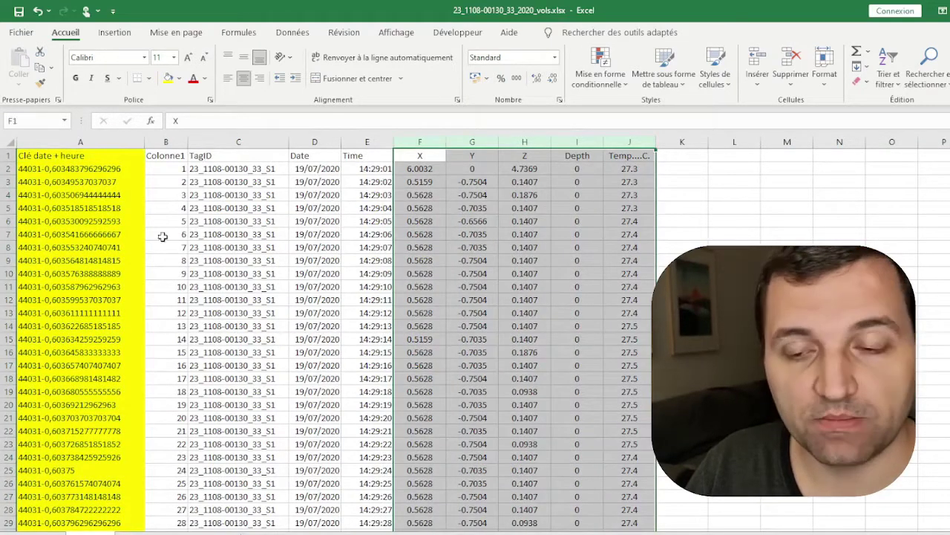
{"action": "key", "text": "ctrl+c"}
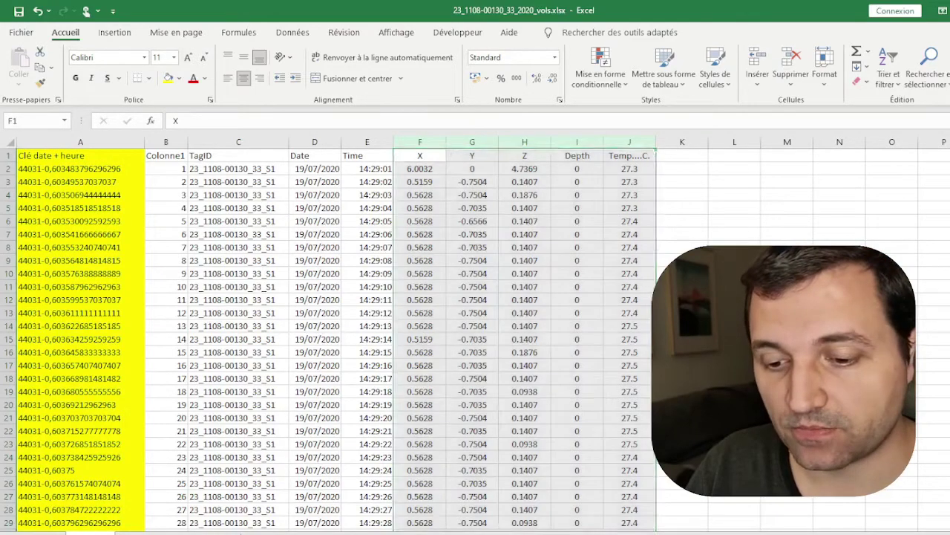
{"action": "key", "text": "ctrl+Page_Down"}
- Enter =RECHERCHEV(A2;fichier_1!A:J;6;FAUX) in S2 to retrieve the X value matching the key
{"action": "left_click", "coordinate": [804, 166]}
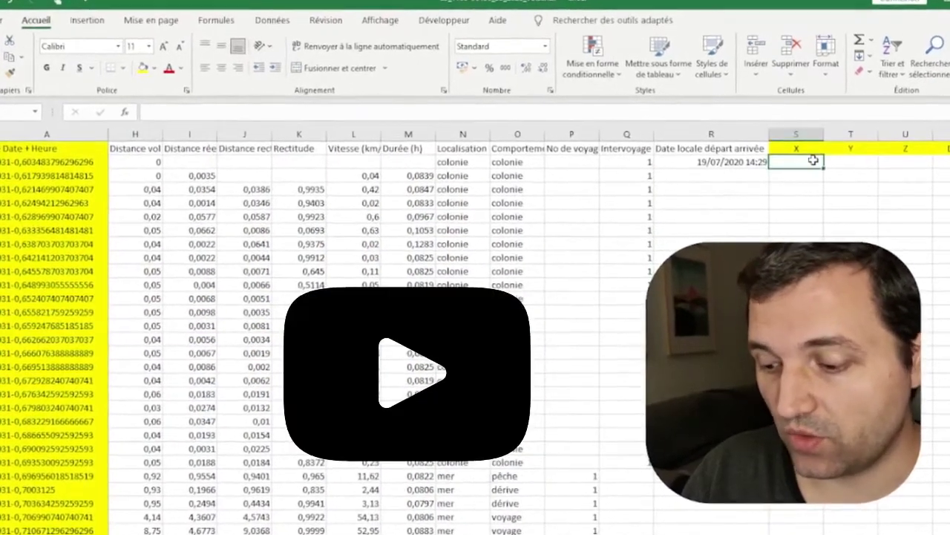
{"action": "type", "text": "=RECHERCHEV("}
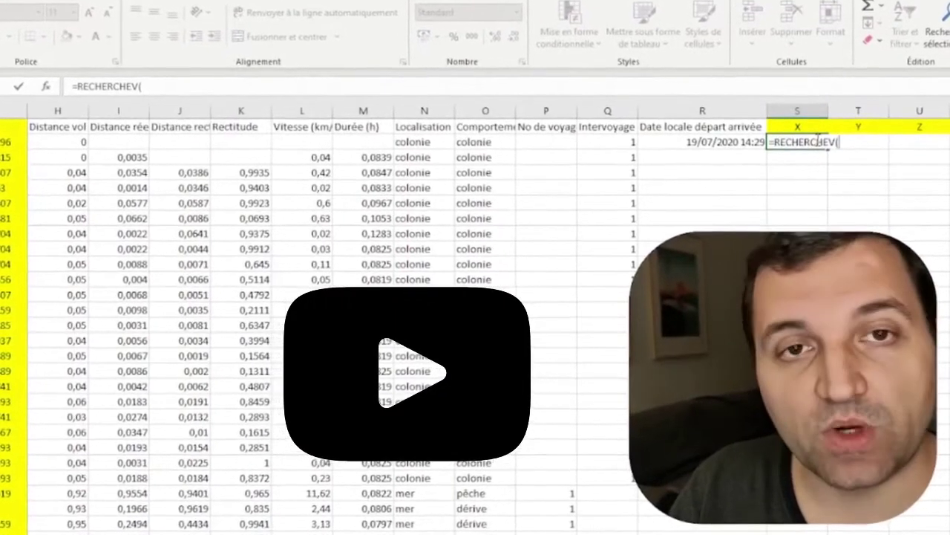
{"action": "left_click", "coordinate": [48, 169]}
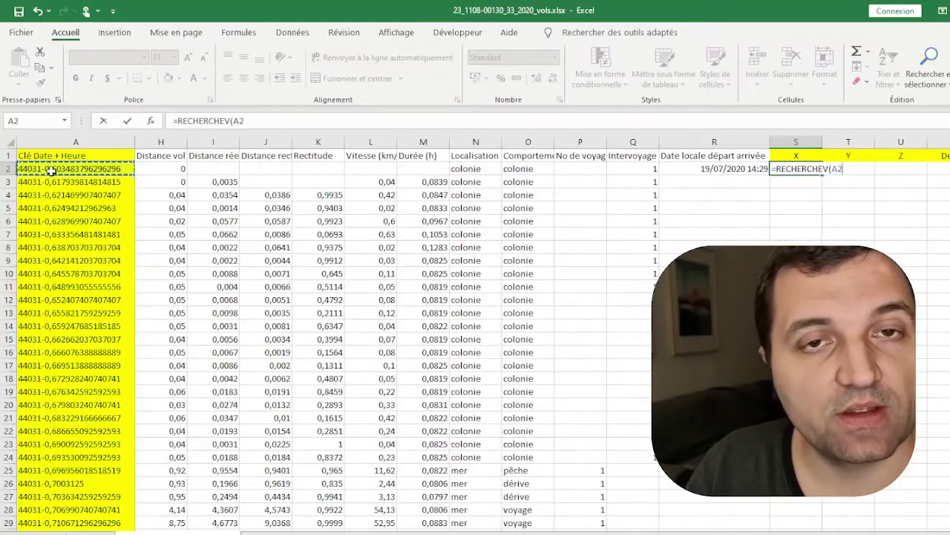
{"action": "type", "text": ";"}
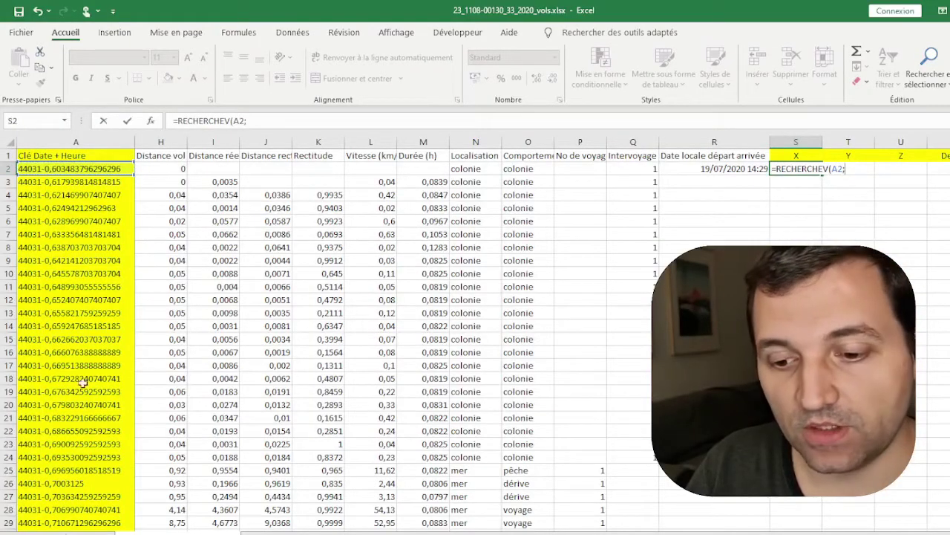
{"action": "left_click", "coordinate": [89, 530]}
{"action": "left_click_drag", "start_coordinate": [93, 141], "coordinate": [614, 145]}
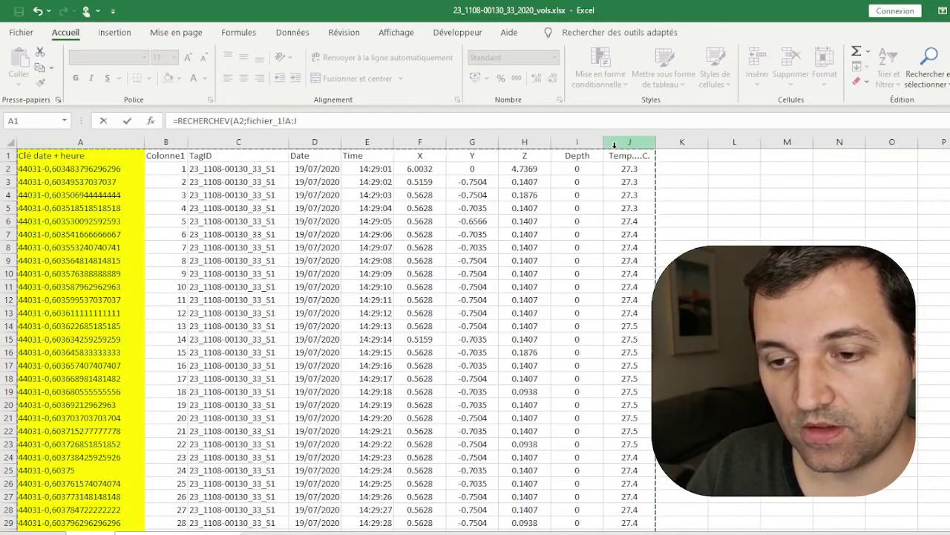
{"action": "type", "text": ";"}
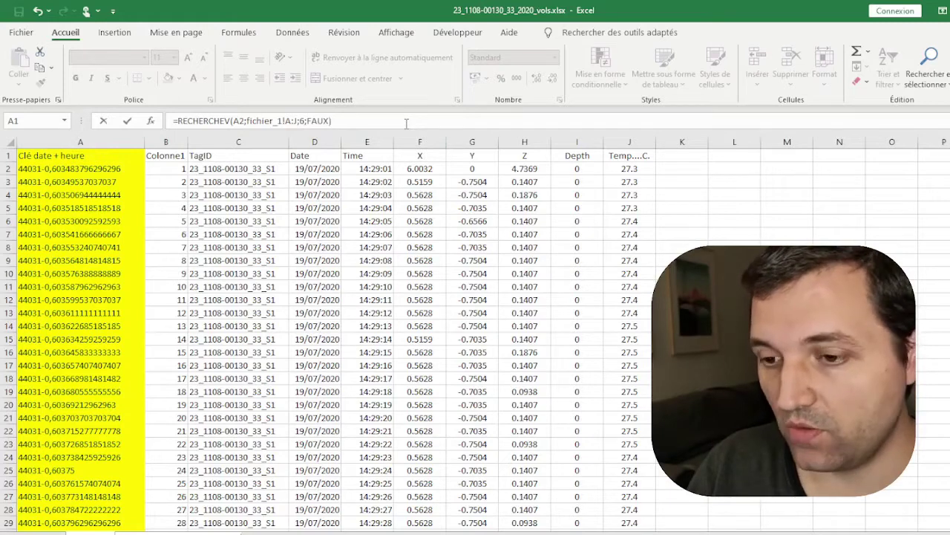
{"action": "type", "text": "6;FAUX)"}
{"action": "key", "text": "Return"}
- Fill the lookup formula in S2 down the whole X column
{"action": "left_click", "coordinate": [792, 170]}
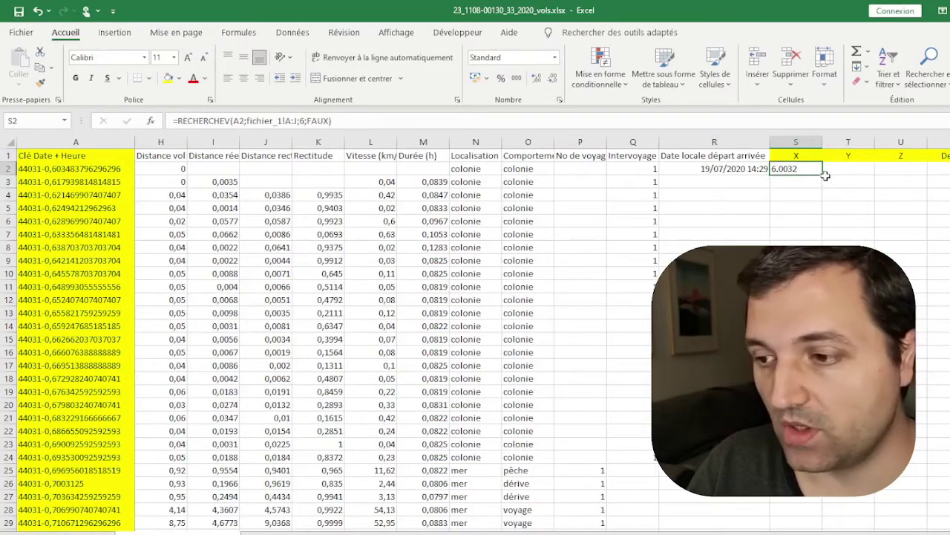
{"action": "key", "text": "alt+Tab"}
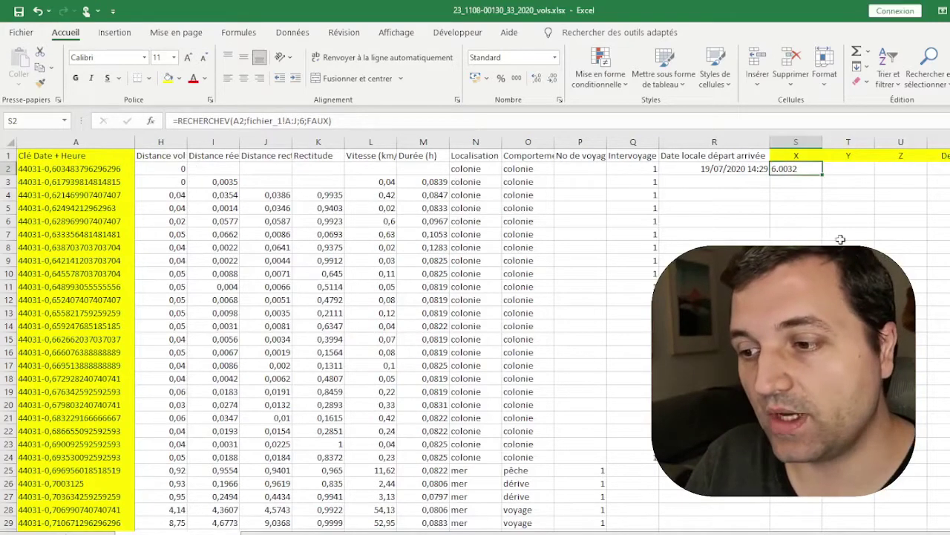
{"action": "double_click", "coordinate": [823, 174]}
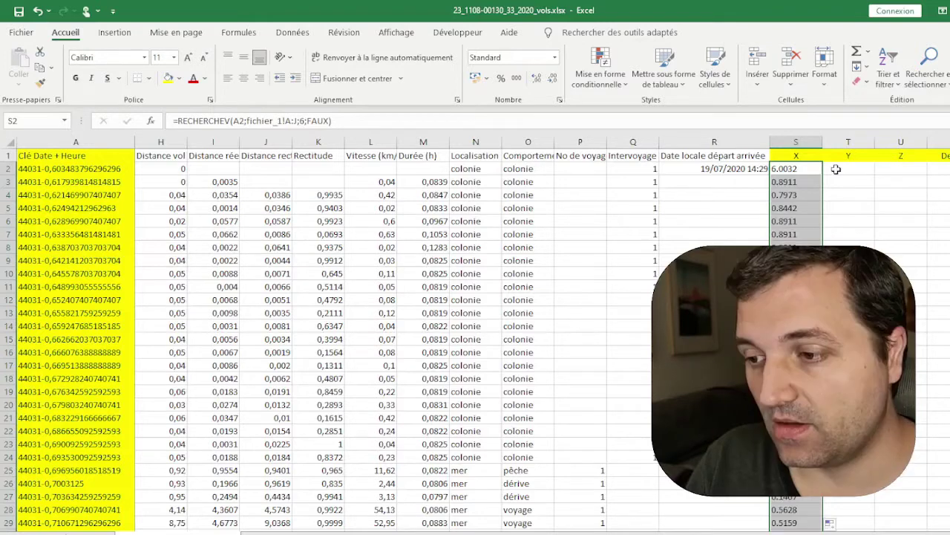
- Enter =RECHERCHEV(A2;fichier_1!A:J;7;FAUX) in T2 to retrieve the matching Y value, and fill it down the whole Y column
{"action": "left_click", "coordinate": [839, 167]}
{"action": "type", "text": "=RECH"}
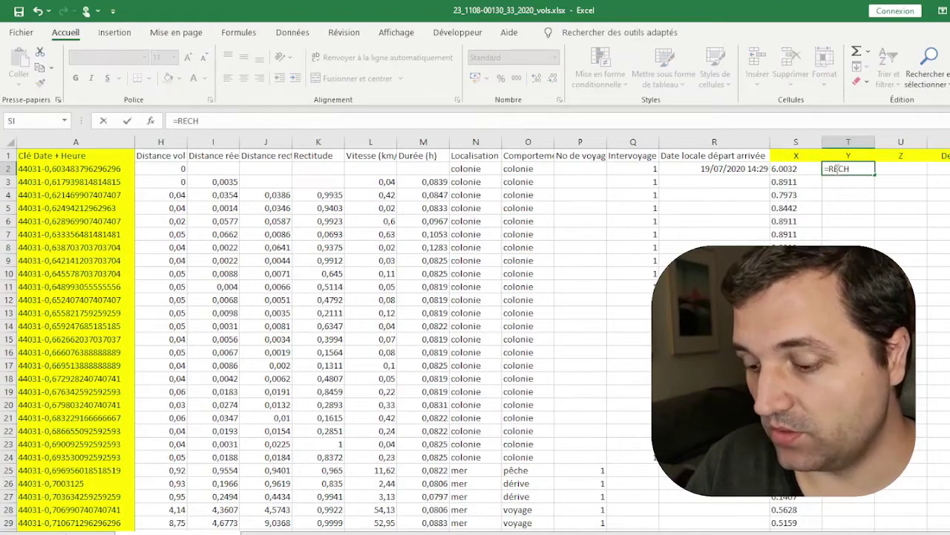
{"action": "type", "text": "ERCHEV("}
{"action": "left_click", "coordinate": [71, 170]}
{"action": "type", "text": ";"}
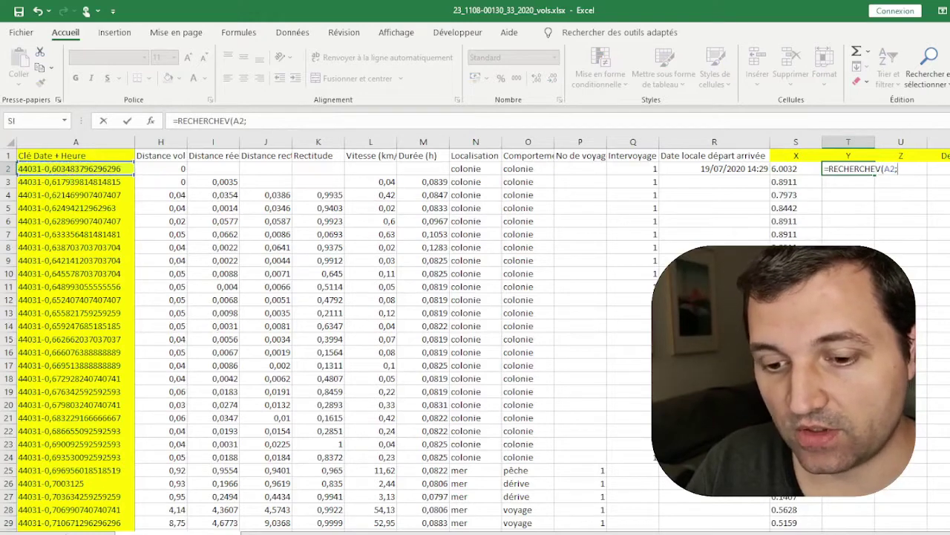
{"action": "left_click", "coordinate": [87, 530]}
{"action": "left_click", "coordinate": [124, 138]}
{"action": "left_click_drag", "start_coordinate": [108, 143], "coordinate": [629, 142]}
{"action": "type", "text": ";7;FAUX"}
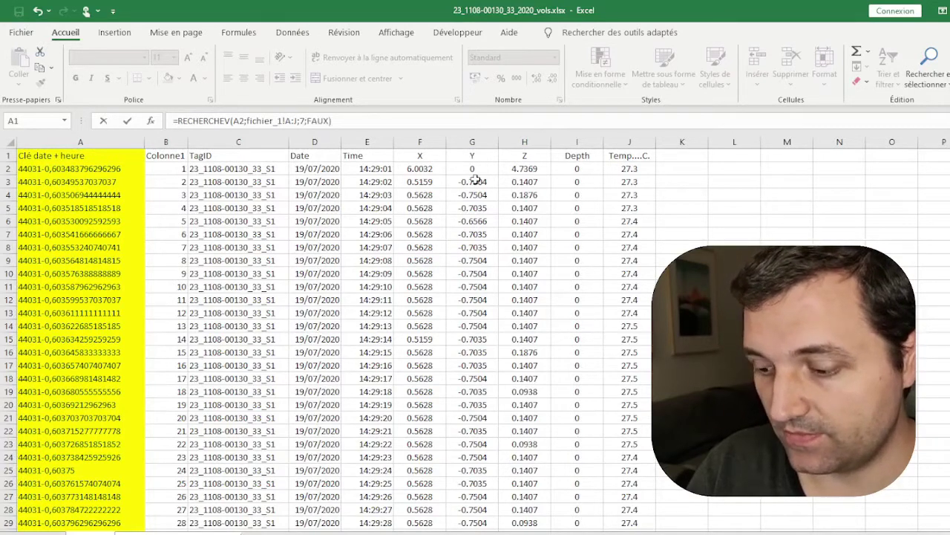
{"action": "key", "text": "Return"}
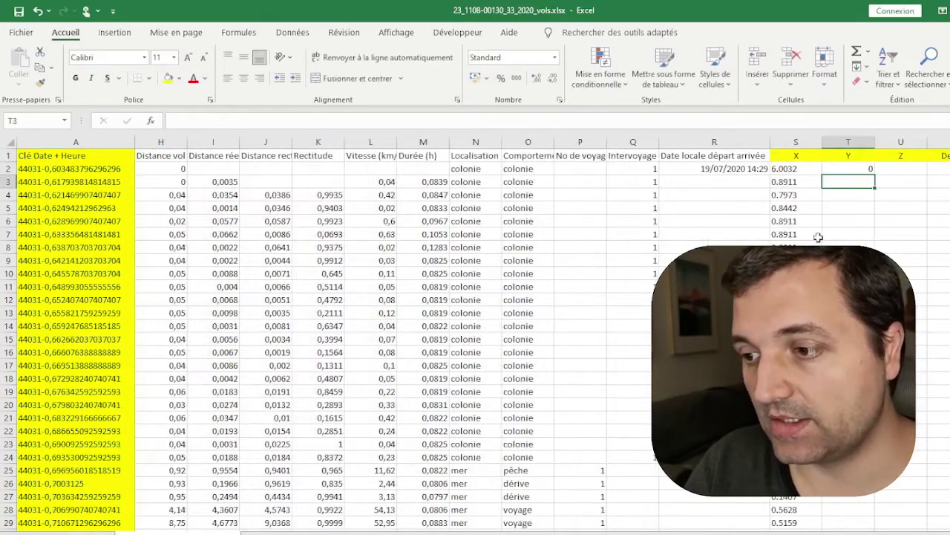
{"action": "left_click", "coordinate": [865, 170]}
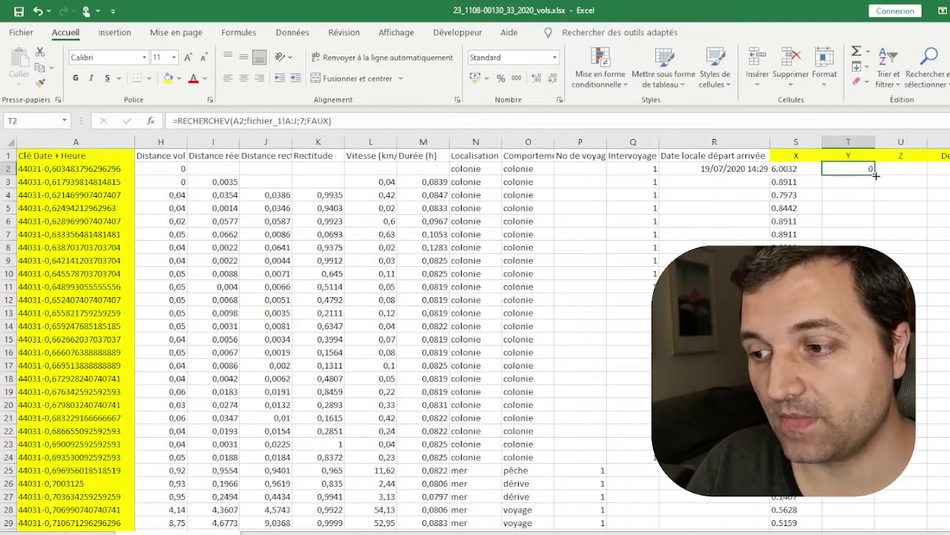
{"action": "double_click", "coordinate": [877, 174]}
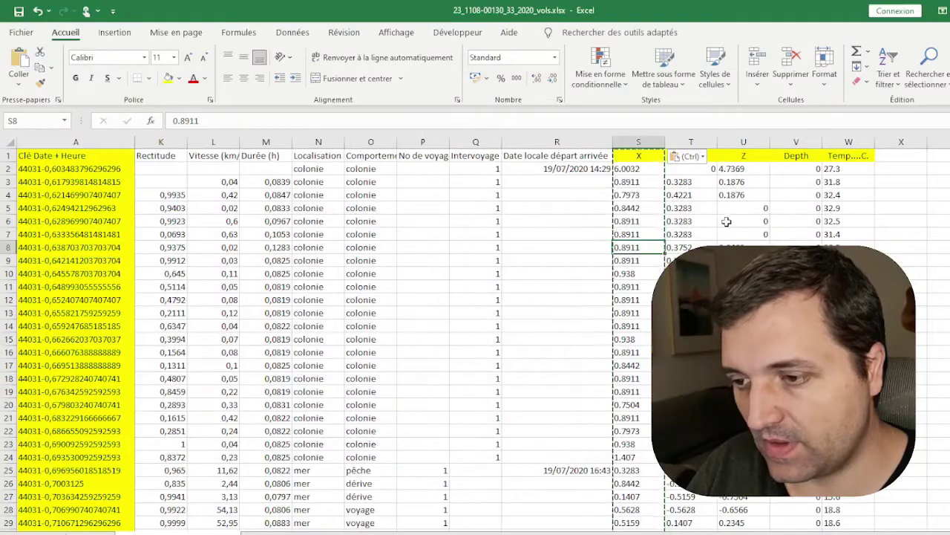
- Replace the lookup formulas in column T (Y) with their results by copying the column and pasting it onto itself as values only (Valeurs)
{"action": "left_click", "coordinate": [703, 171]}
{"action": "left_click_drag", "start_coordinate": [704, 173], "coordinate": [706, 177]}
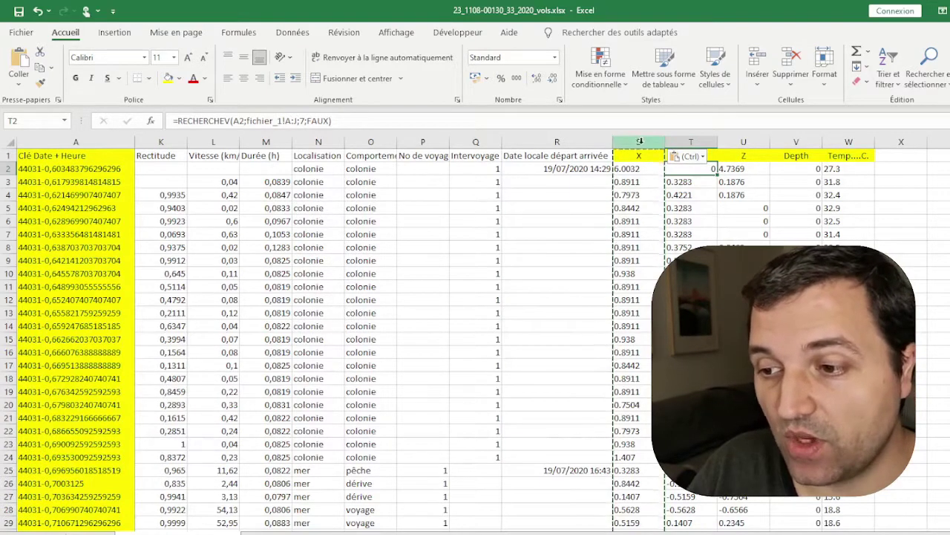
{"action": "left_click", "coordinate": [680, 143]}
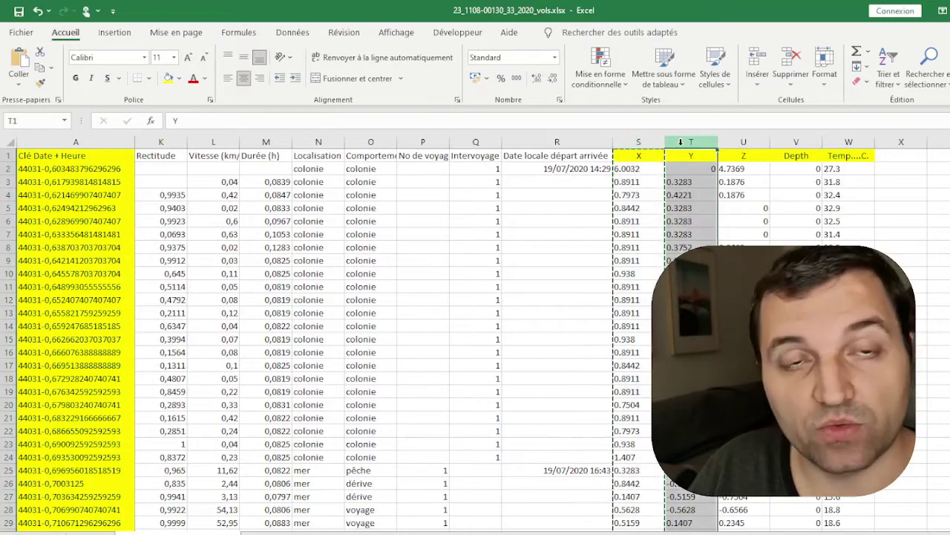
{"action": "key", "text": "ctrl+c"}
{"action": "left_click", "coordinate": [692, 158]}
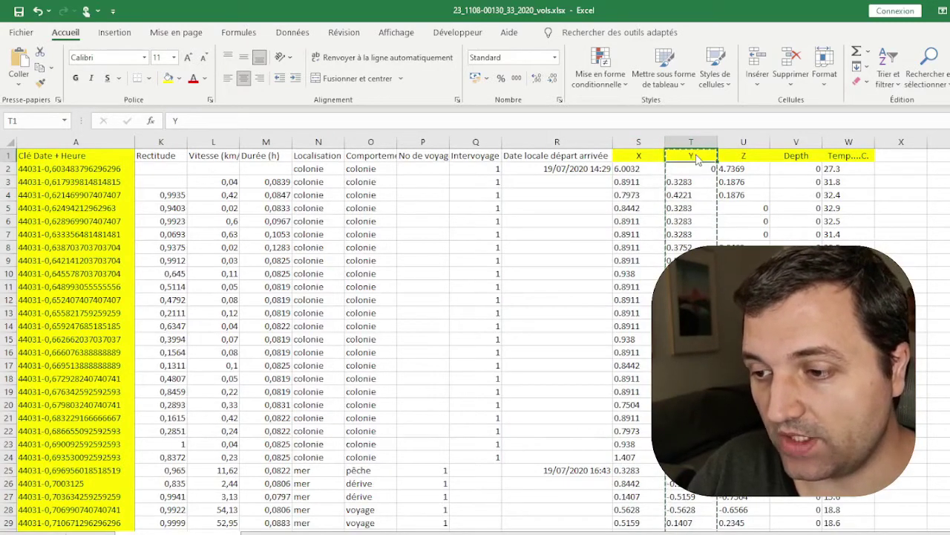
{"action": "key", "text": "ctrl+alt+v"}
{"action": "key", "text": "v"}
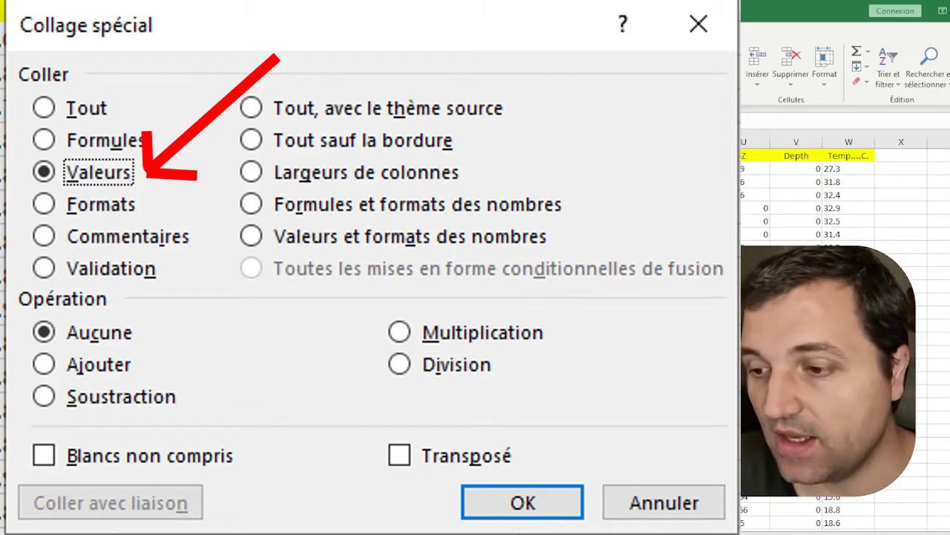
{"action": "key", "text": "Return"}
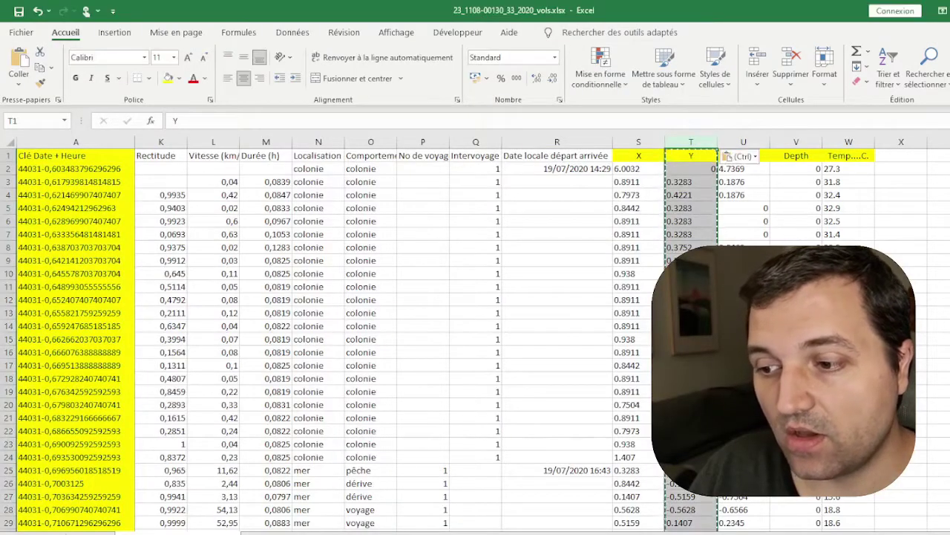